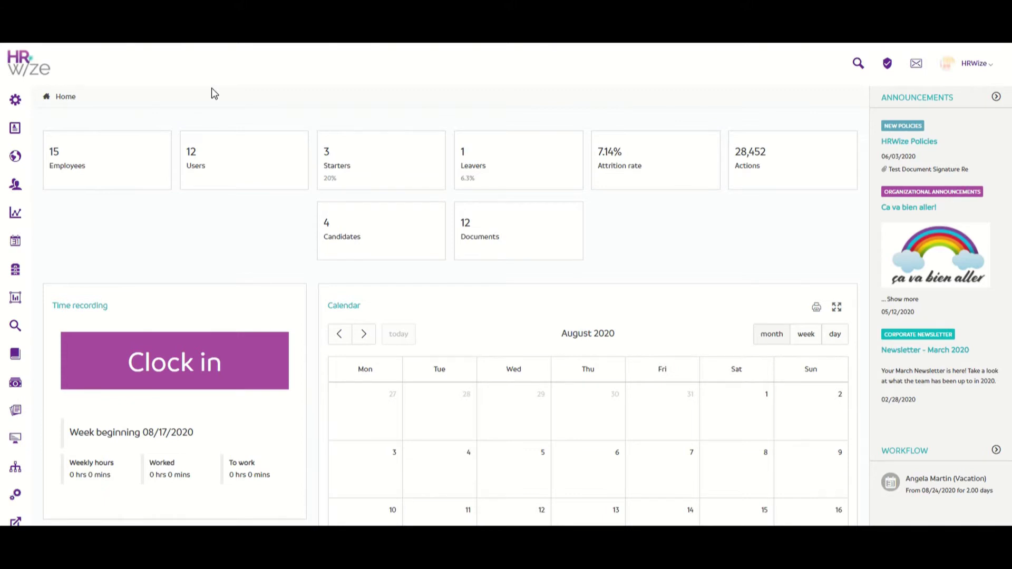
Step: Go to Facilities > Assets and start adding a new asset
mouse_move(25, 438)
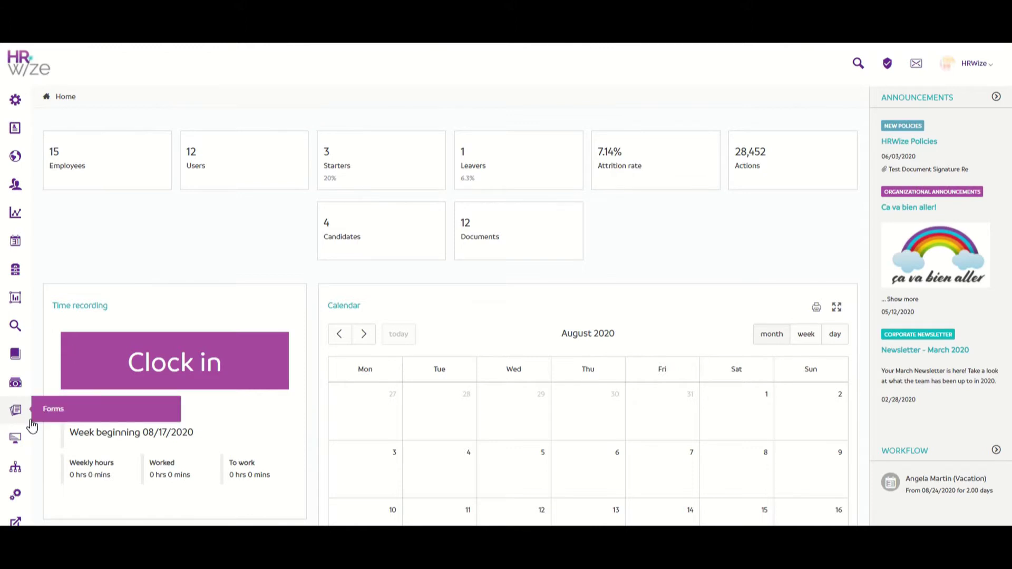
left_click(69, 470)
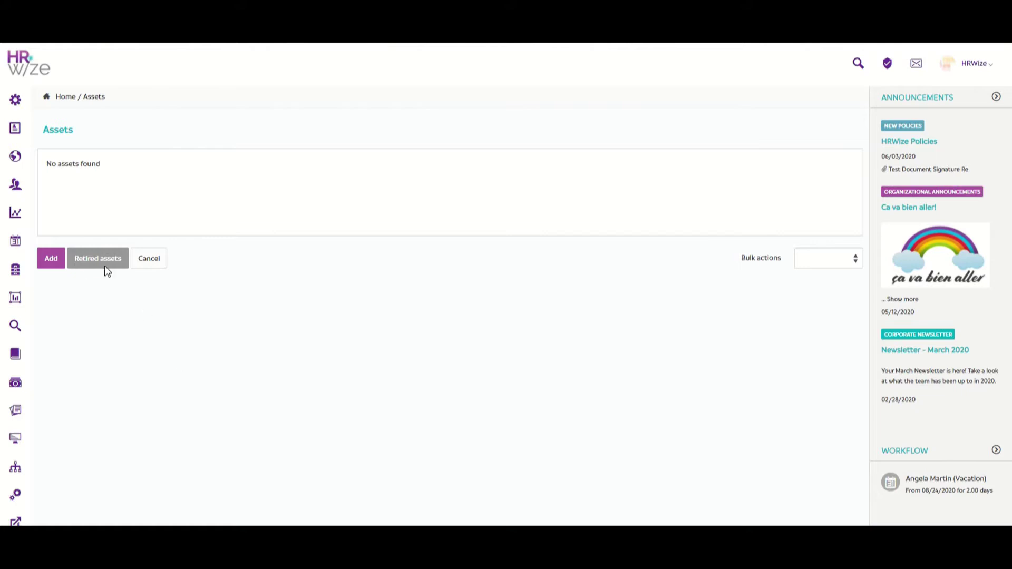
left_click(59, 266)
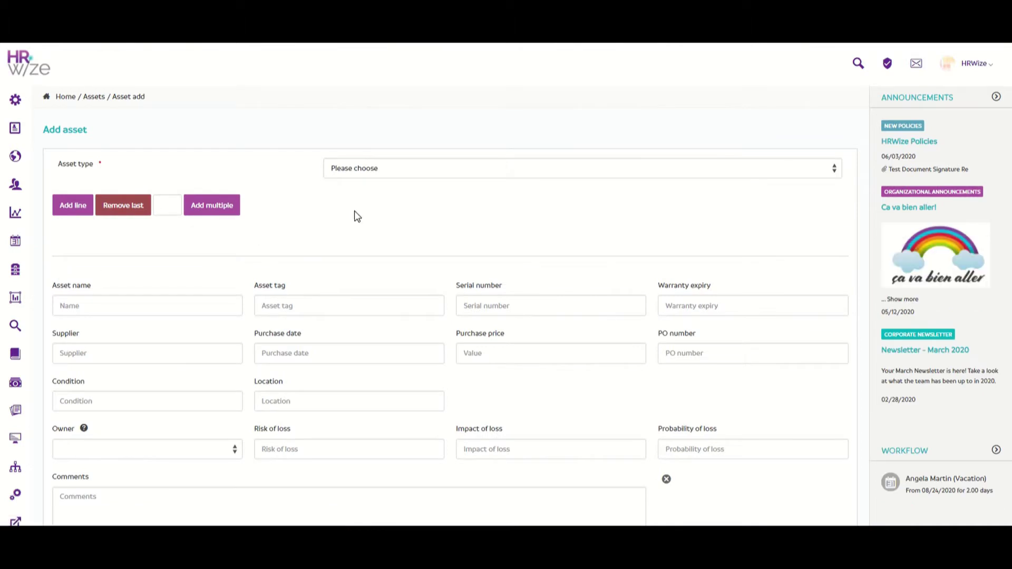
Step: Set the new asset's type to Laptop
left_click(406, 176)
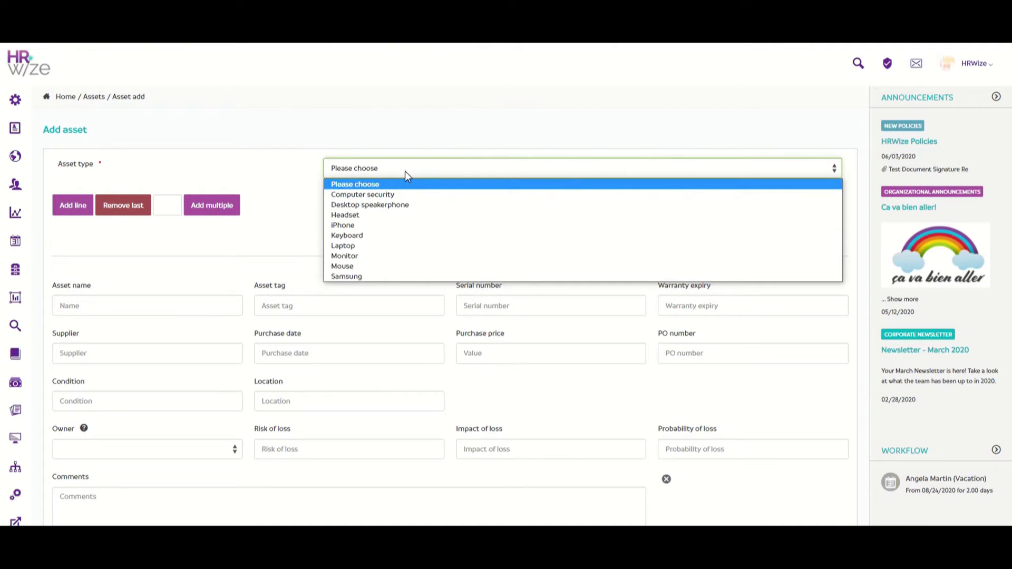
left_click(401, 246)
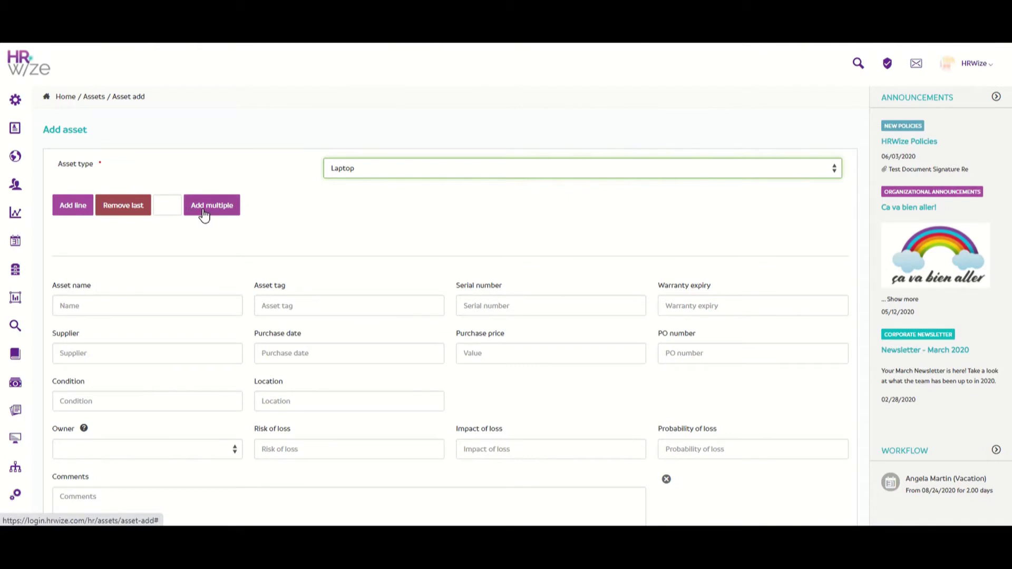
scroll(235, 230, "down", 1)
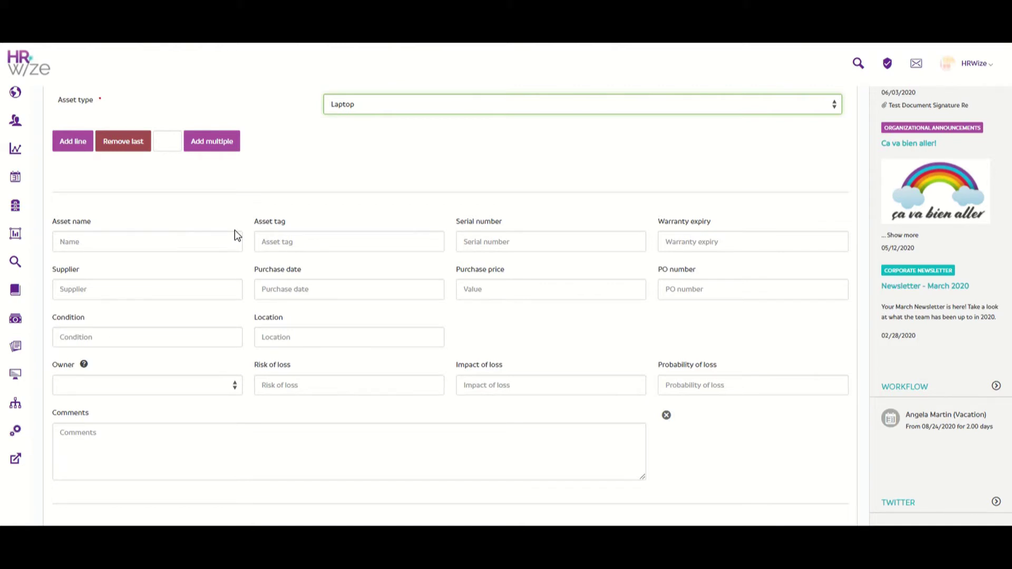
Step: Name the asset Lenovo and give it asset tag L001
left_click(212, 246)
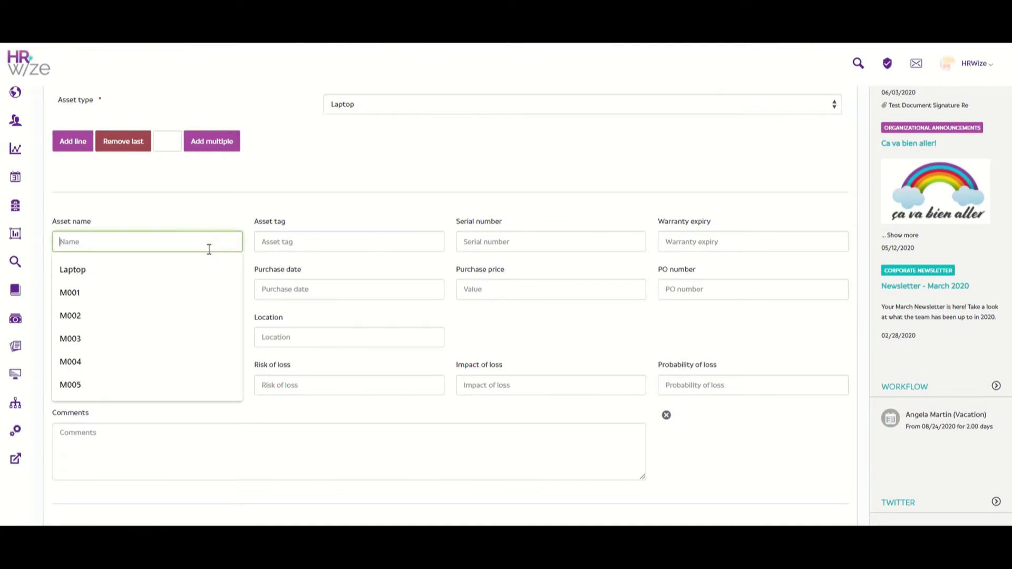
type("Lenovo")
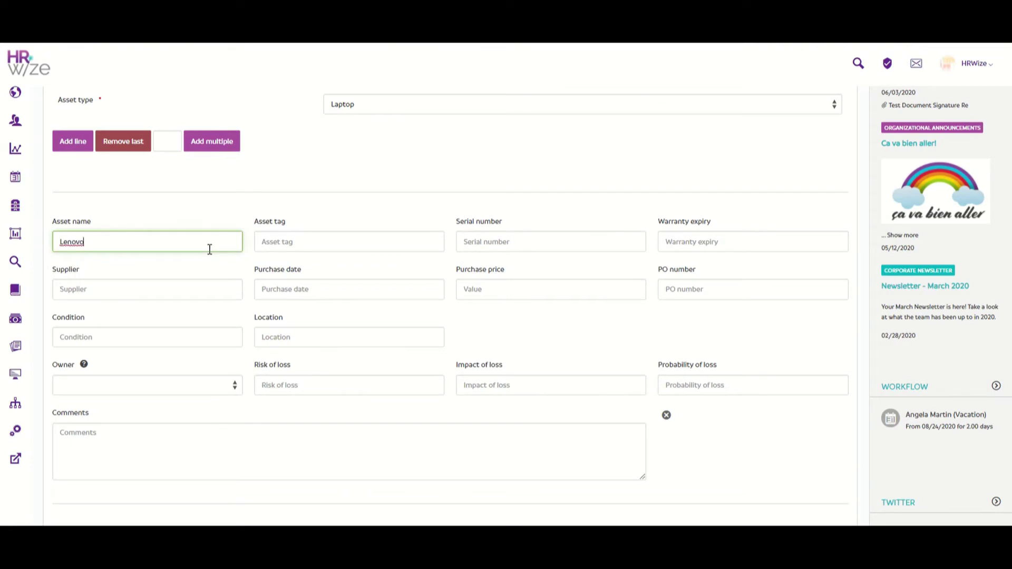
left_click(319, 242)
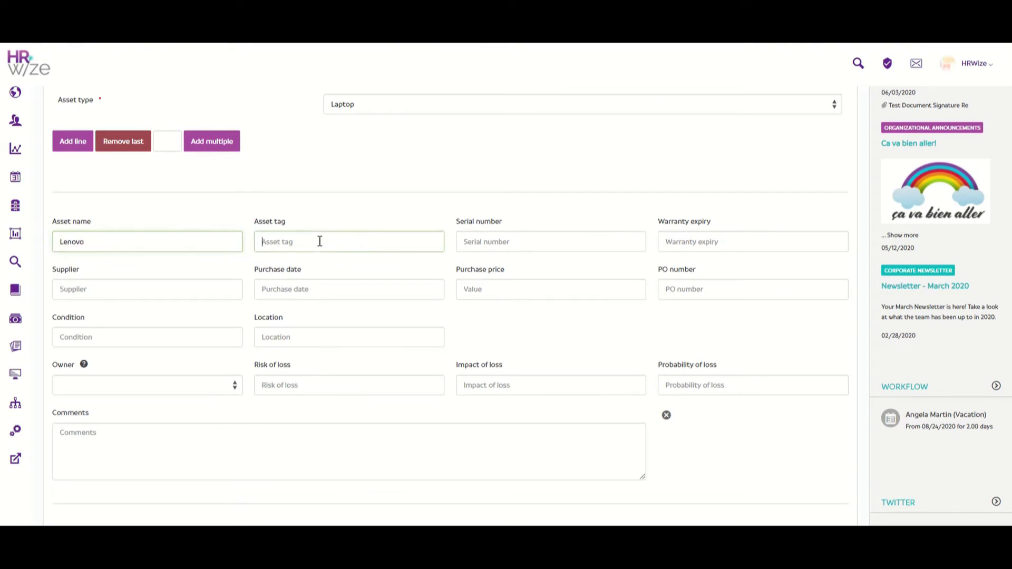
type("L")
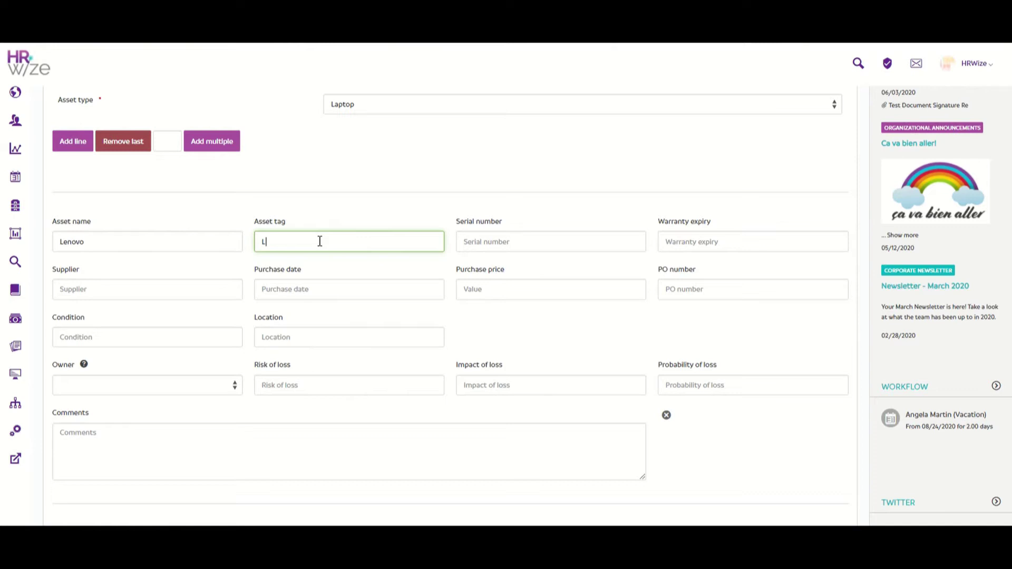
type("001")
Step: Assign an employee as the laptop's owner
left_click(224, 387)
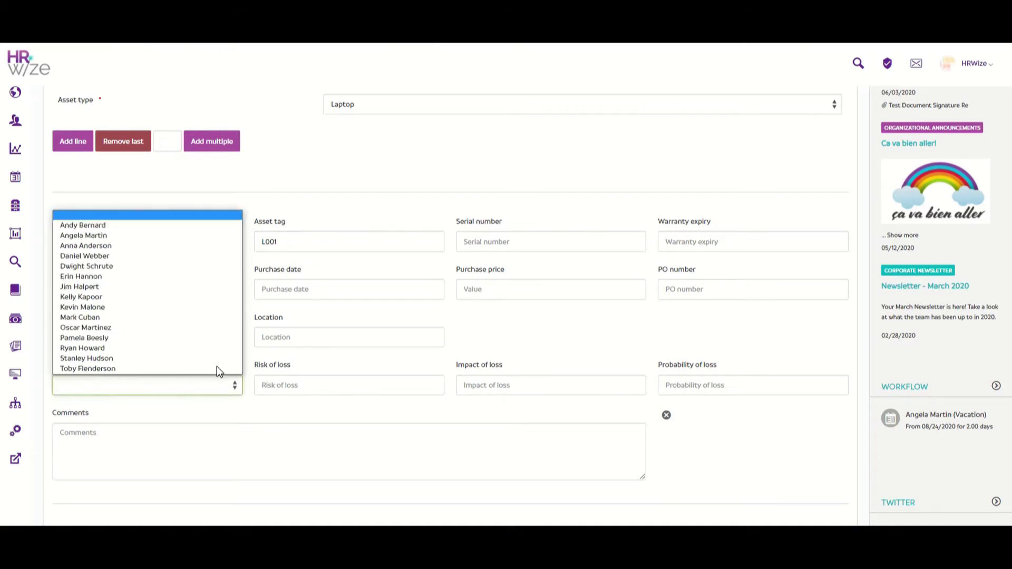
left_click(205, 226)
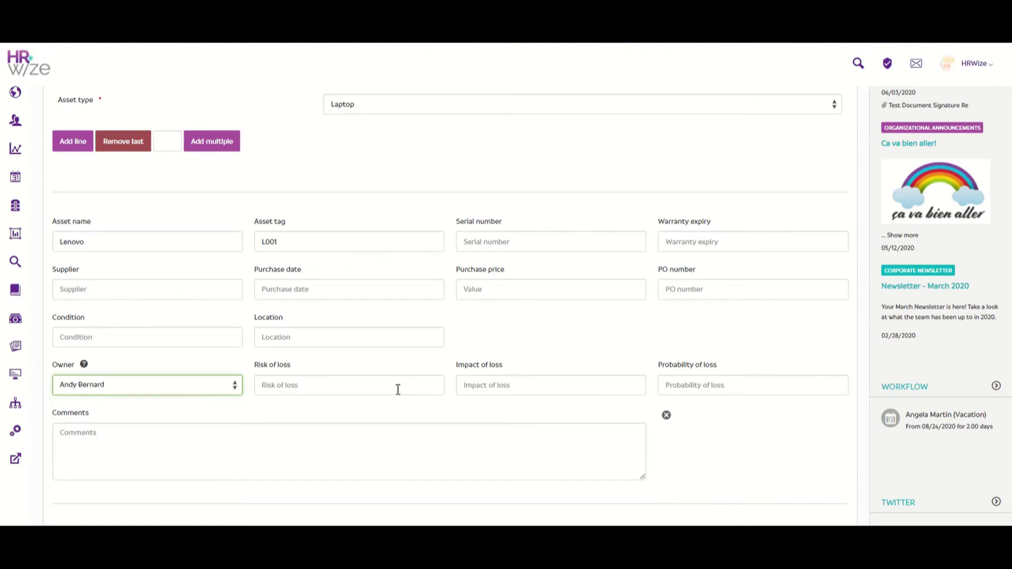
scroll(398, 389, "down", 3)
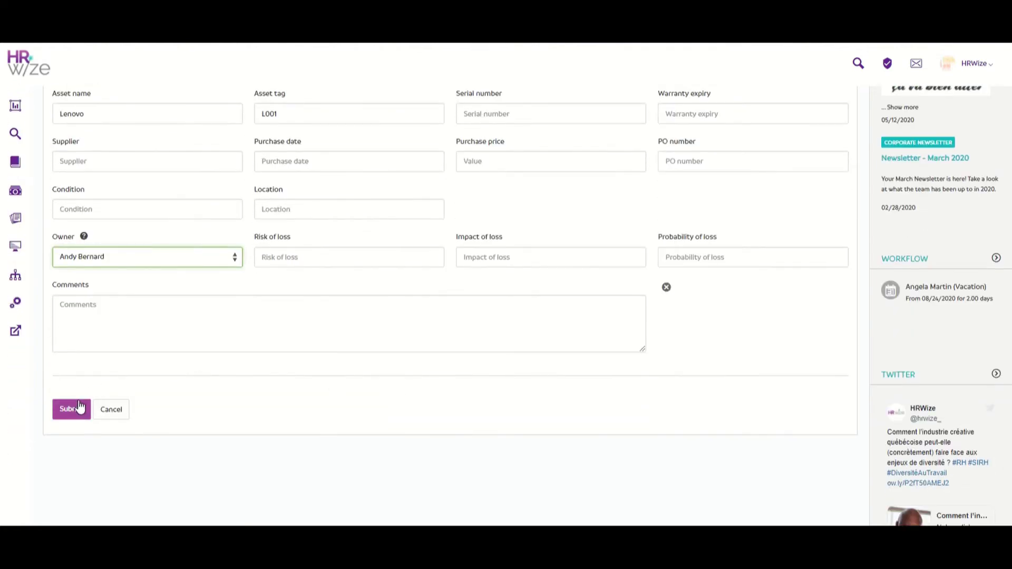
Step: Submit the Lenovo laptop and return to the Assets list
left_click(79, 408)
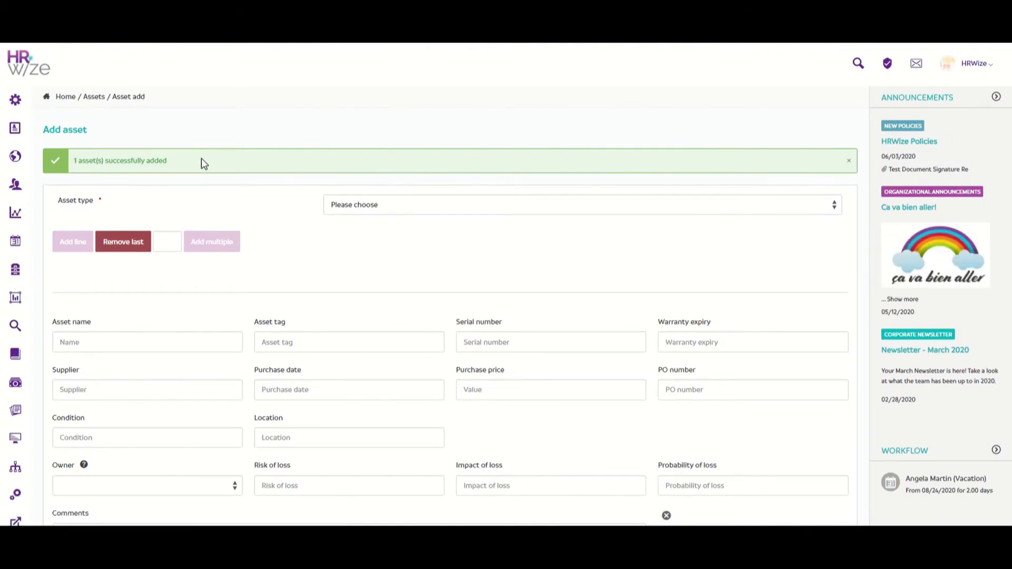
scroll(202, 158, "down", 5)
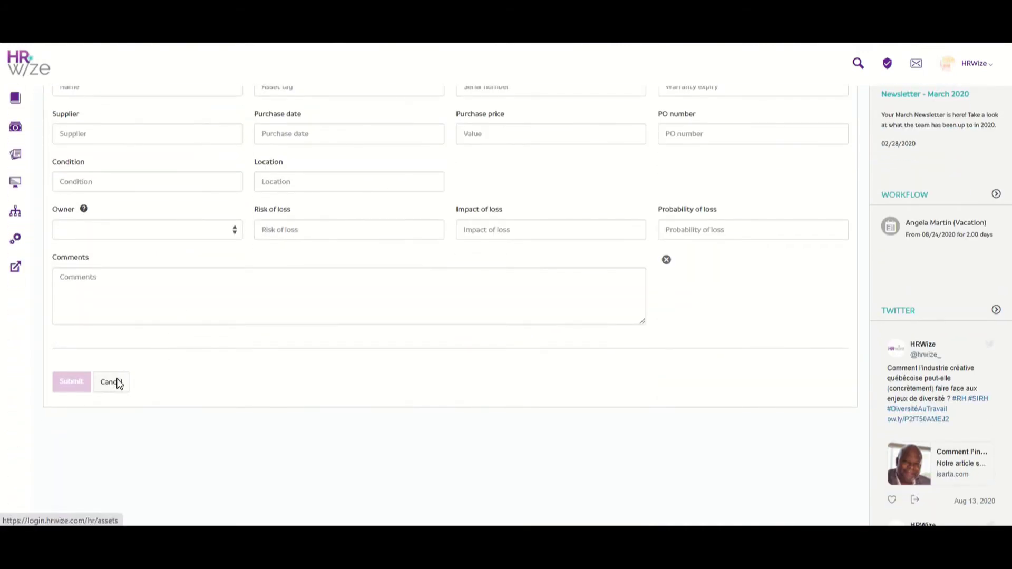
left_click(117, 384)
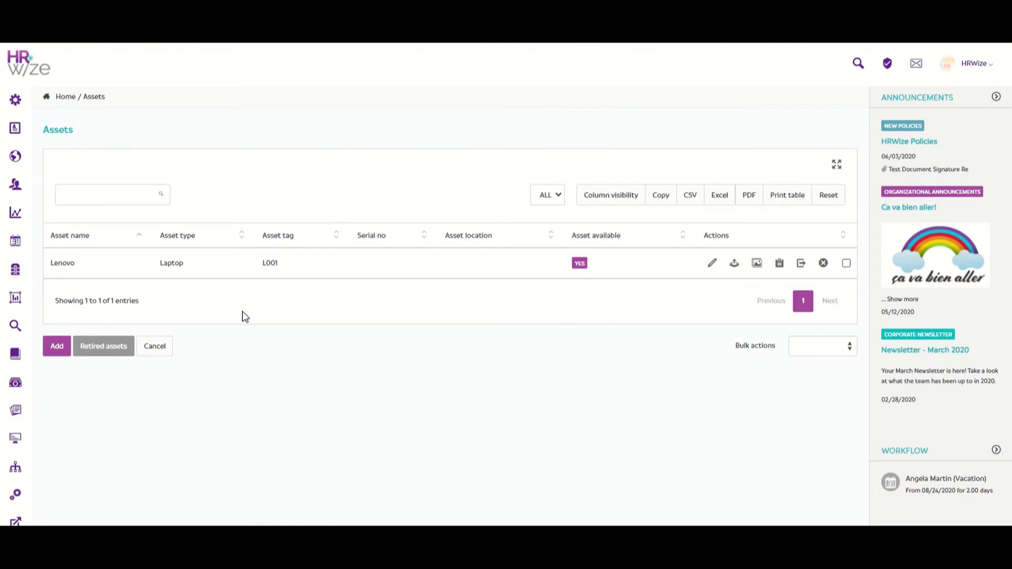
Step: Upload laptop.png as the Lenovo laptop's image and go back to Assets
left_click(757, 263)
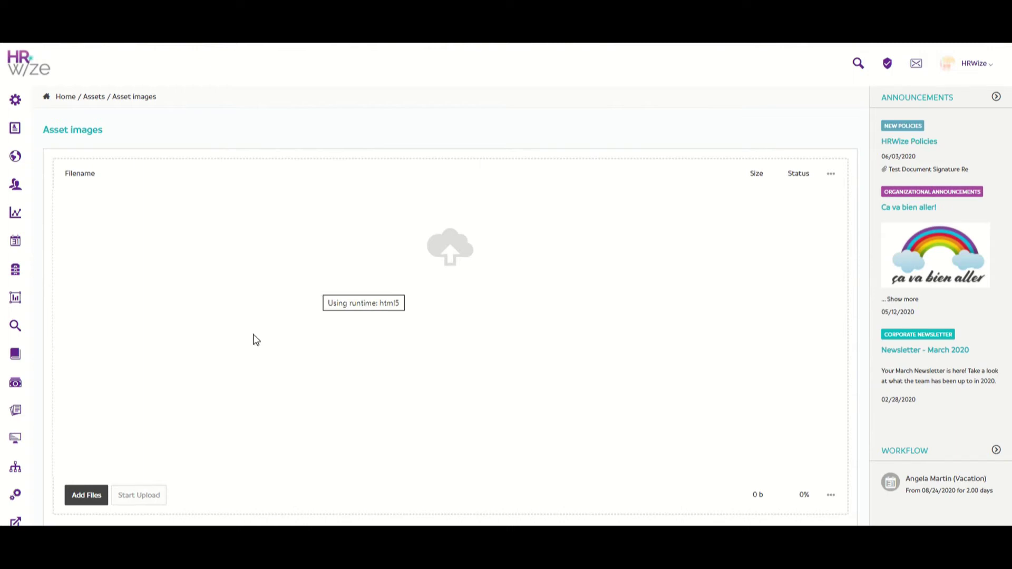
left_click(93, 496)
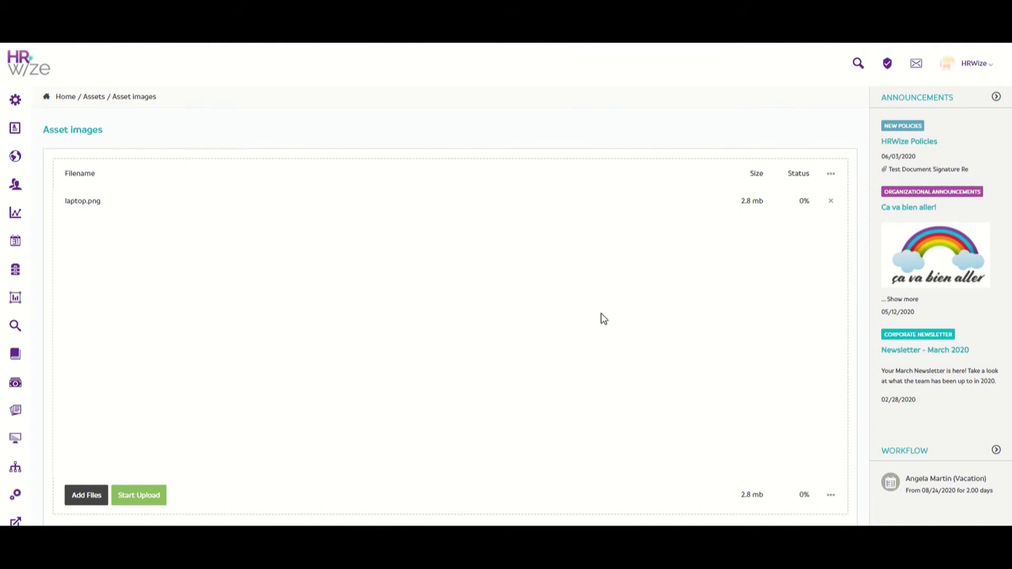
left_click(122, 495)
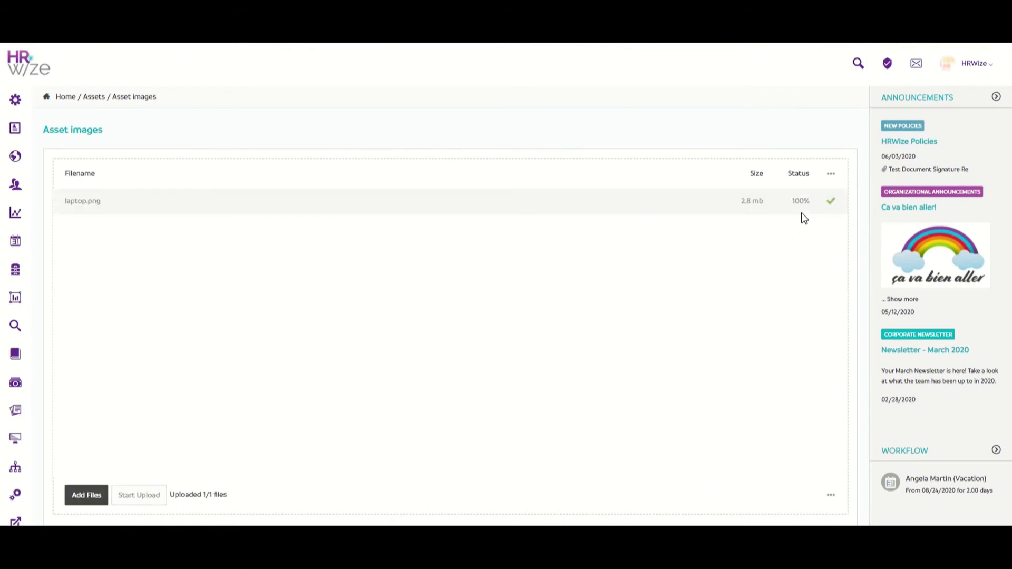
scroll(804, 218, "down", 3)
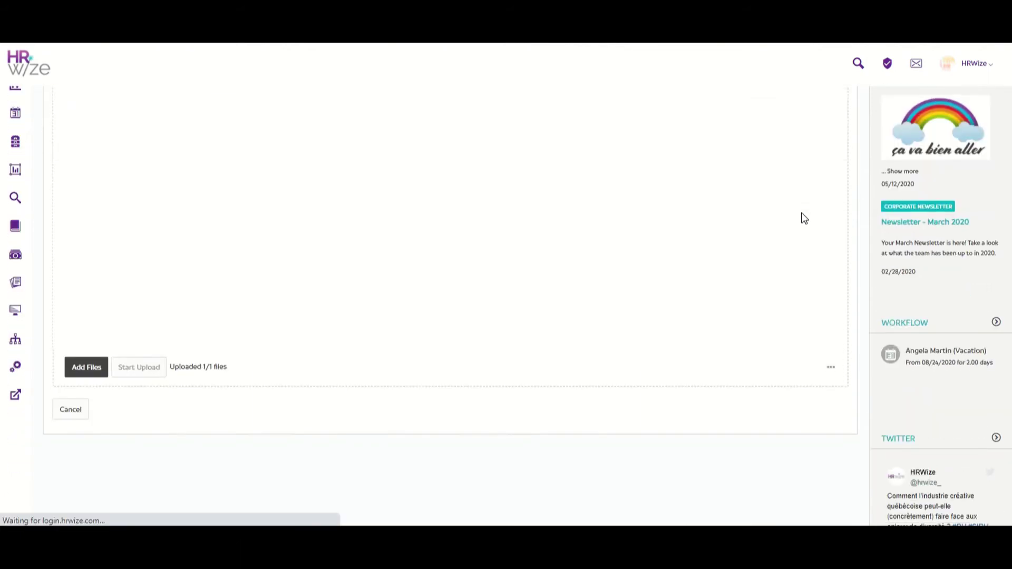
left_click(79, 416)
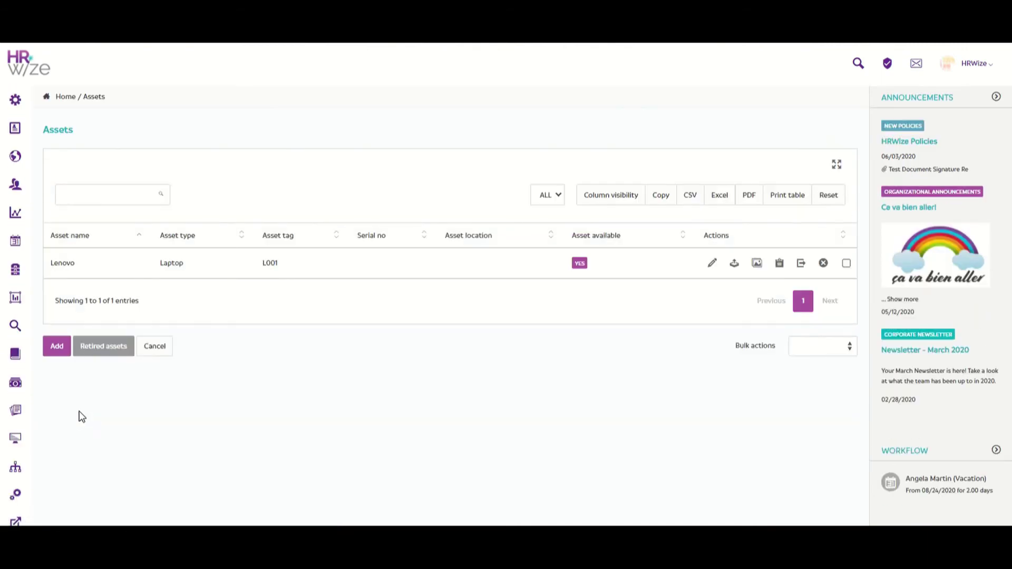
left_click(757, 264)
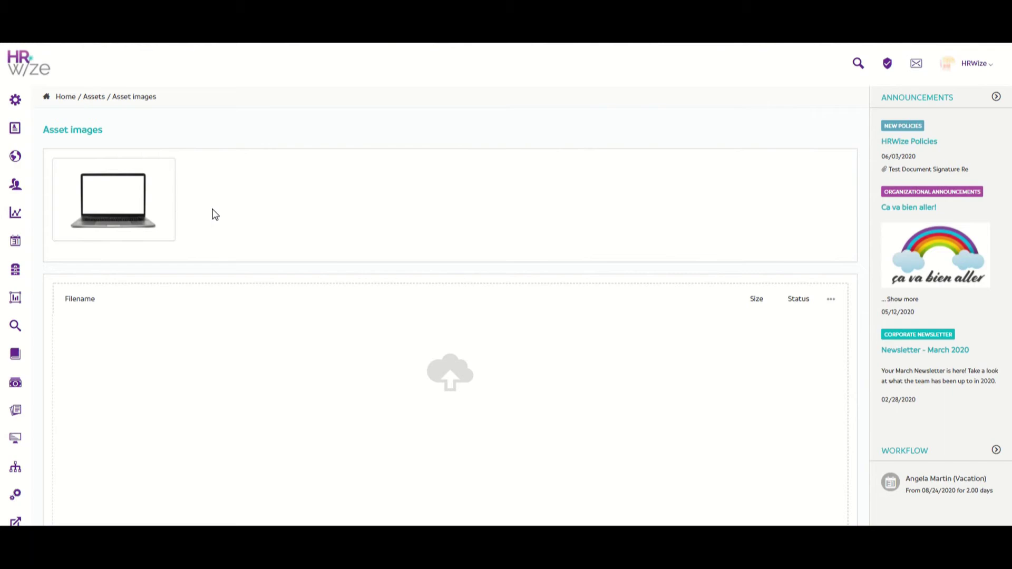
scroll(253, 238, "down", 6)
left_click(72, 347)
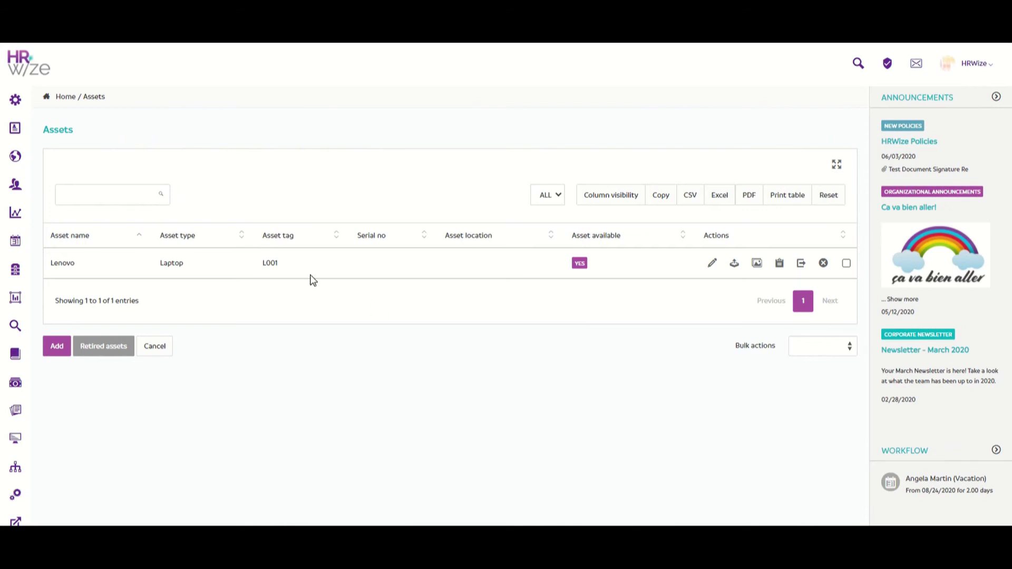
Step: Open Administration > Company > Bulk upload and scroll down to the Non core data tiles
mouse_move(28, 118)
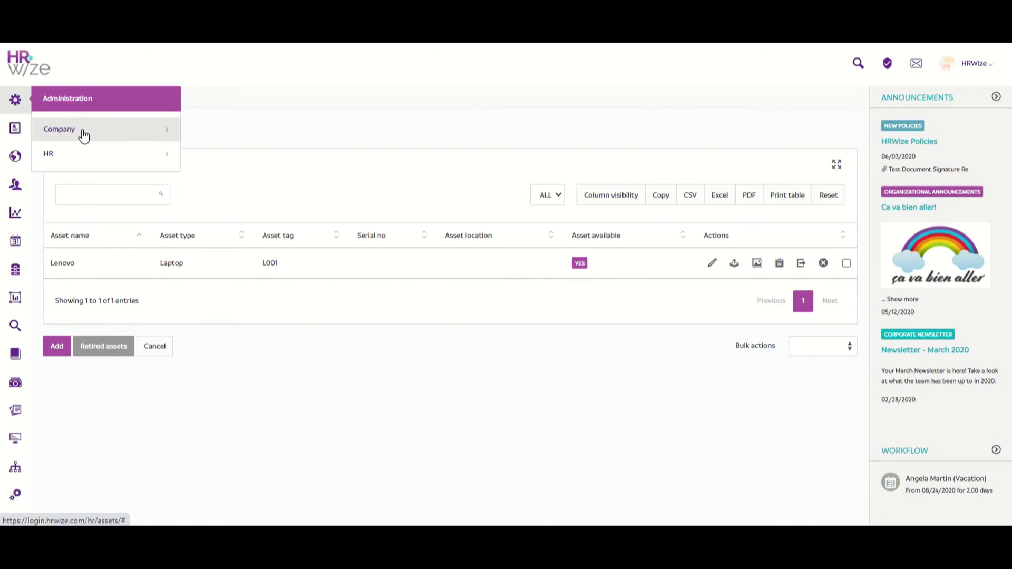
left_click(83, 135)
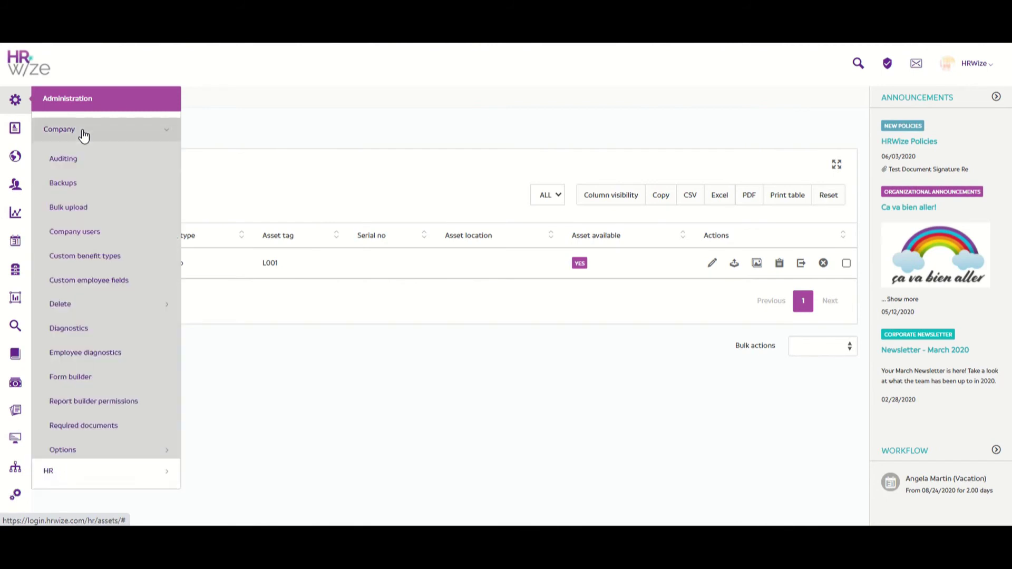
left_click(104, 211)
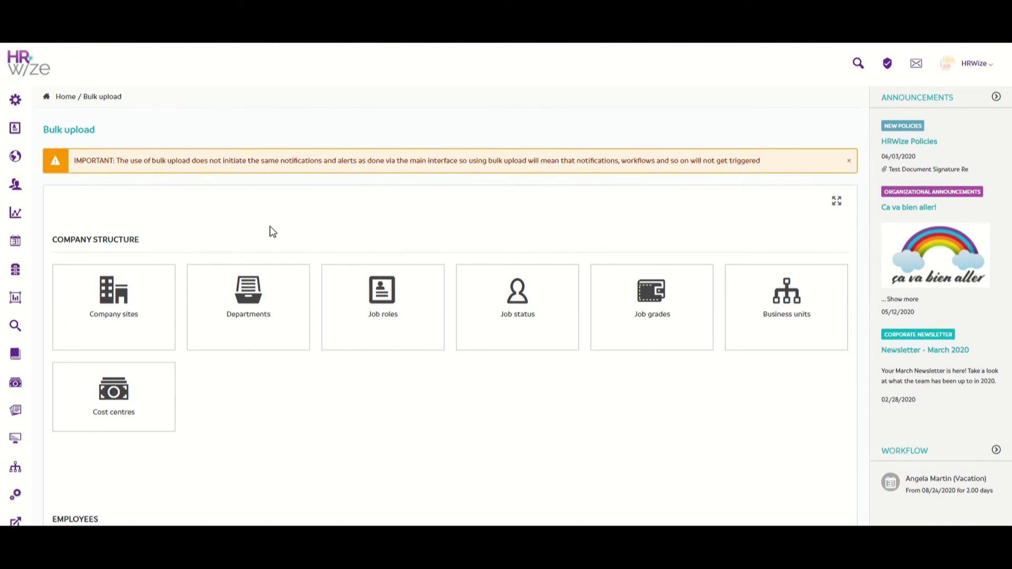
scroll(253, 245, "down", 6)
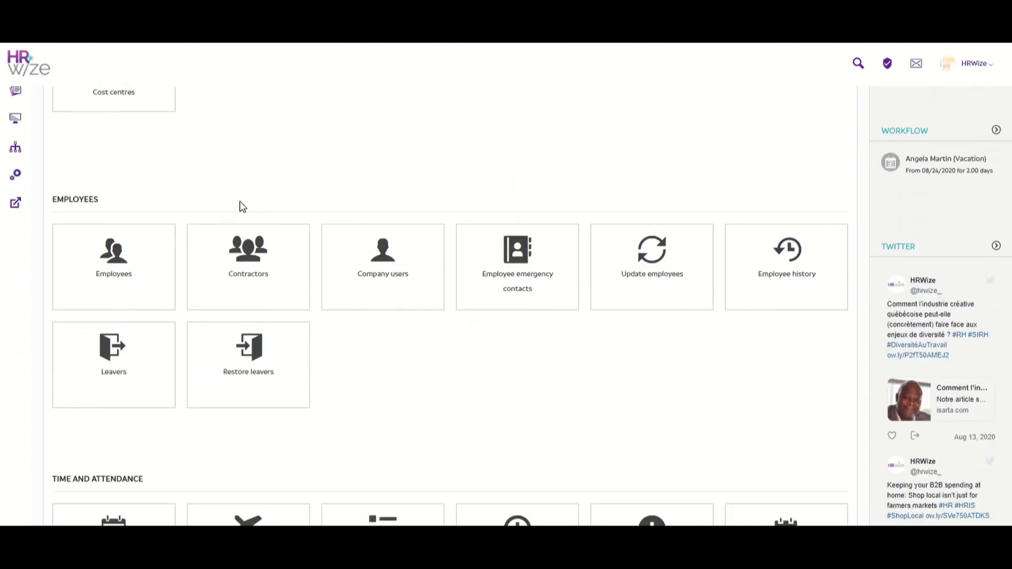
scroll(243, 205, "down", 5)
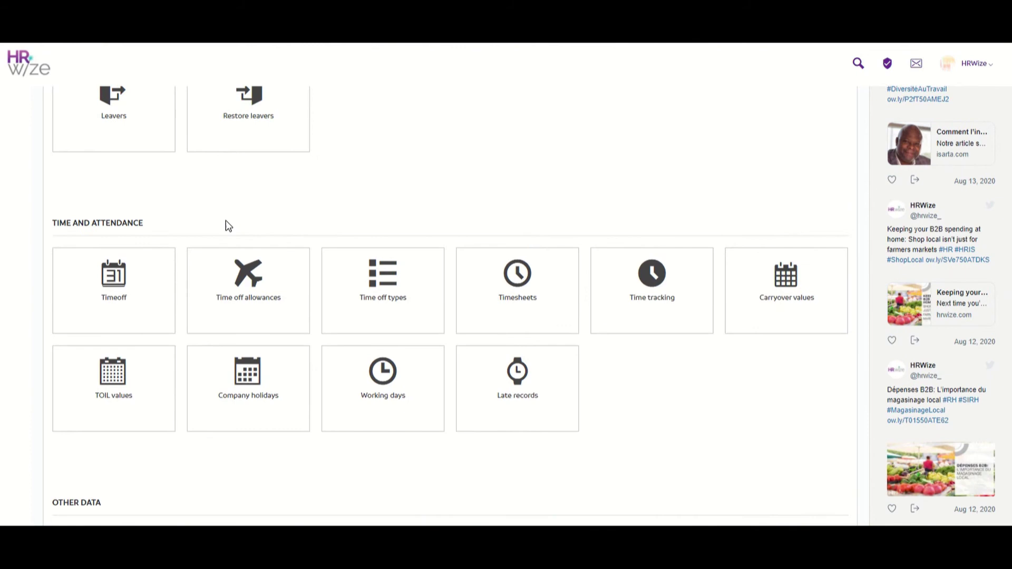
scroll(226, 226, "down", 5)
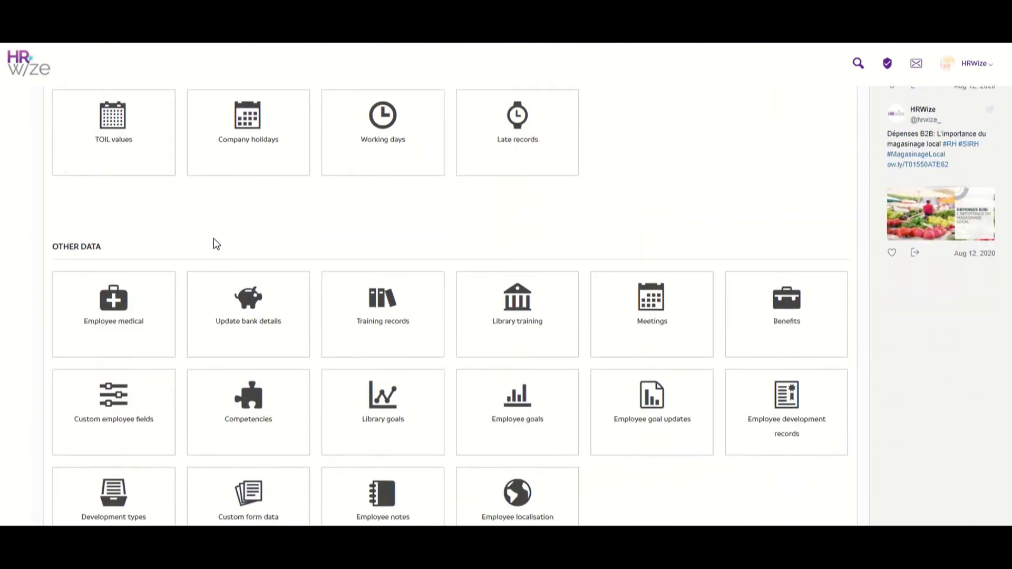
scroll(215, 244, "down", 6)
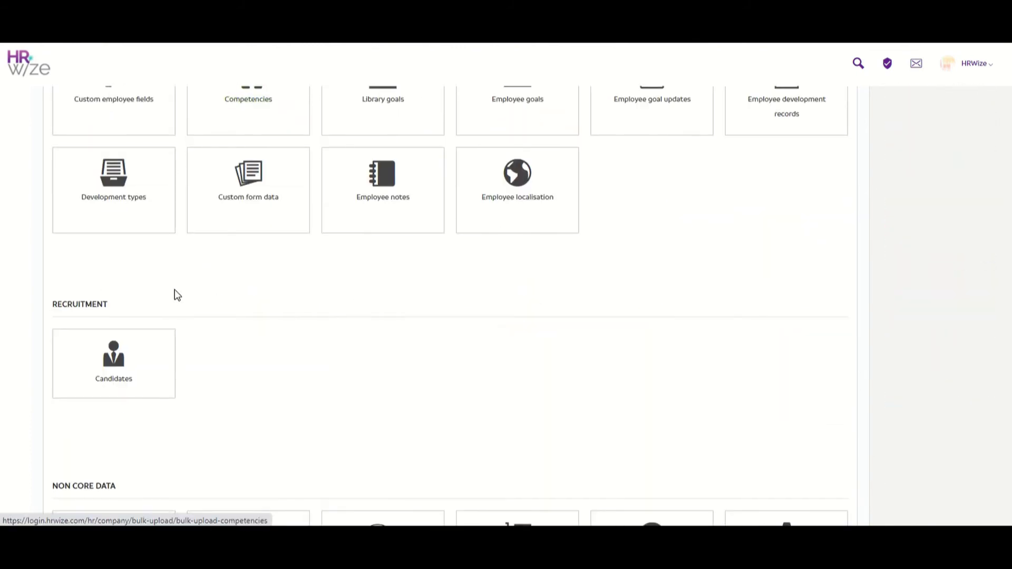
scroll(172, 300, "down", 7)
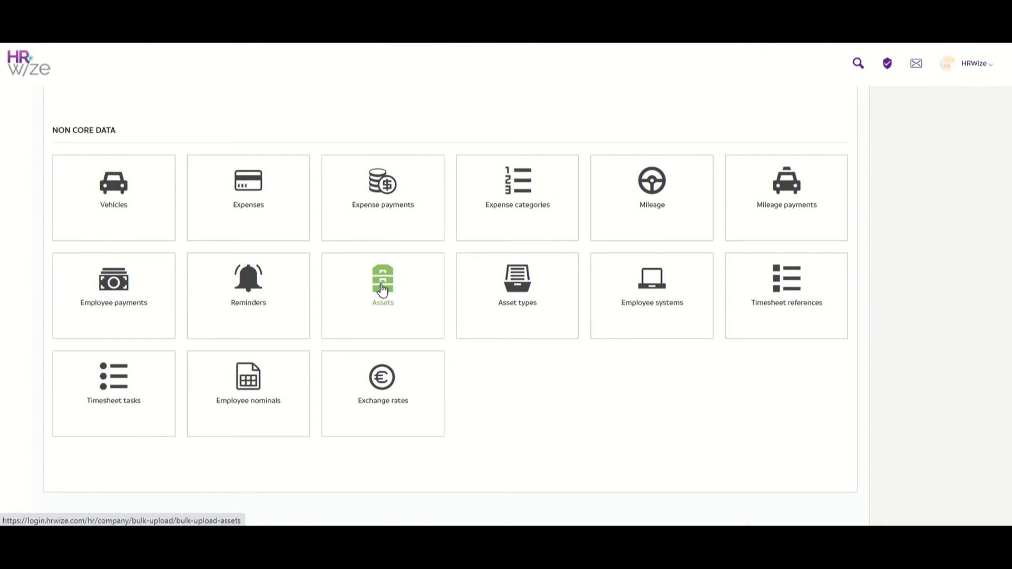
Step: Open the Assets tile's bulk upload form
left_click(383, 287)
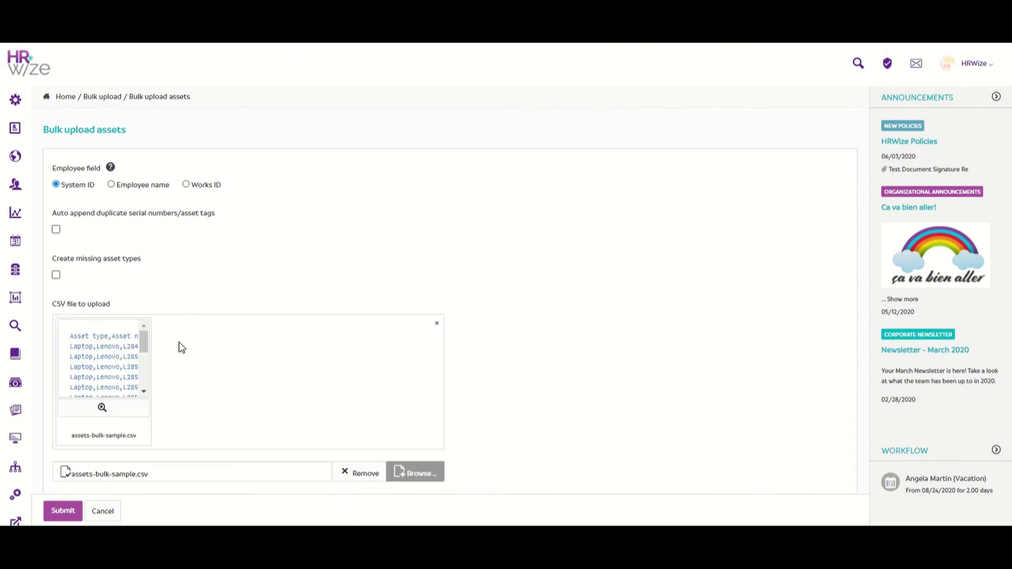
Step: Preview assets-bulk-sample.csv, then submit it to import 16 laptops
left_click(103, 409)
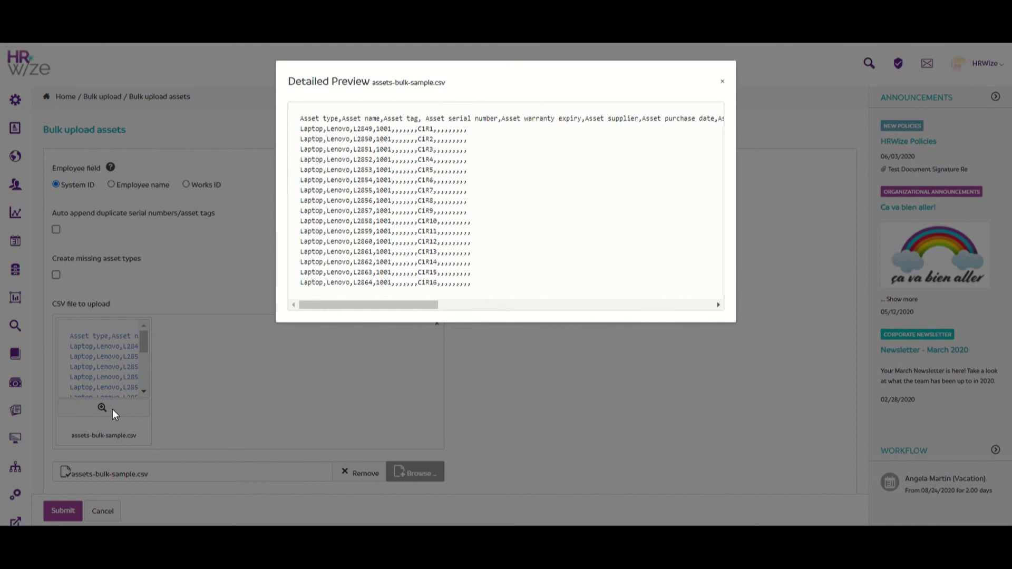
left_click(722, 85)
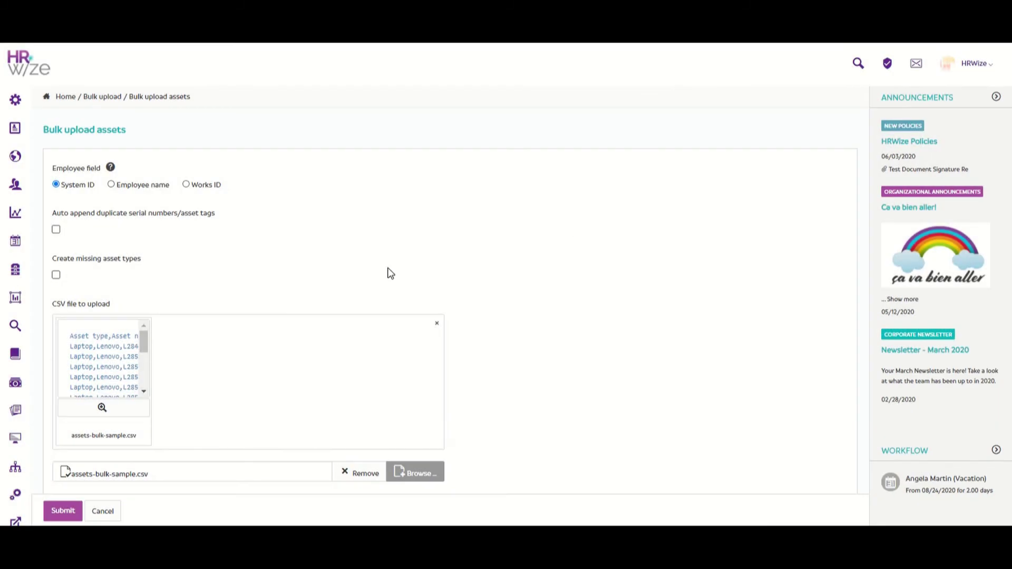
left_click(58, 510)
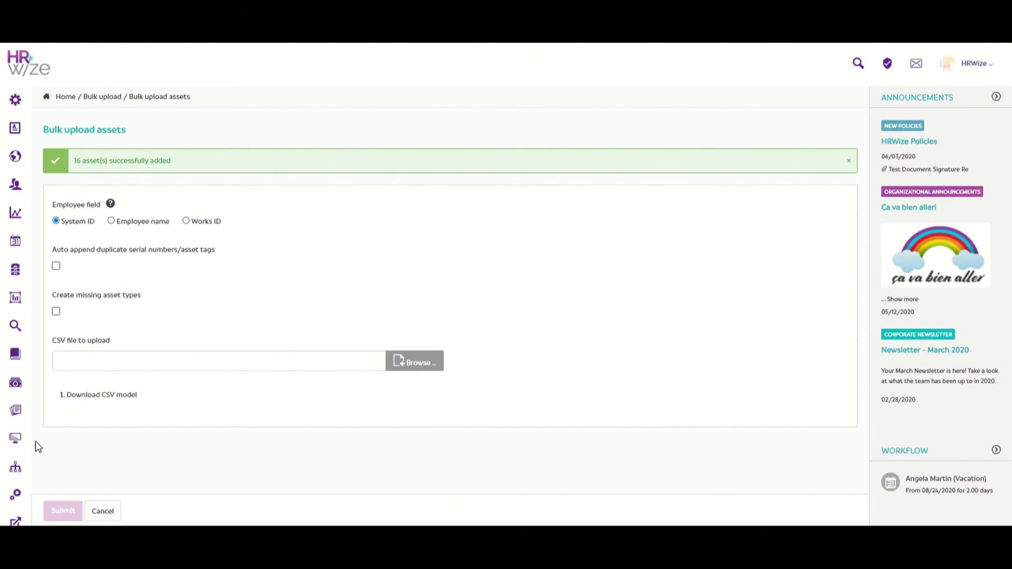
Step: Open Facilities > Assets to view the imported Lenovo laptops
mouse_move(18, 443)
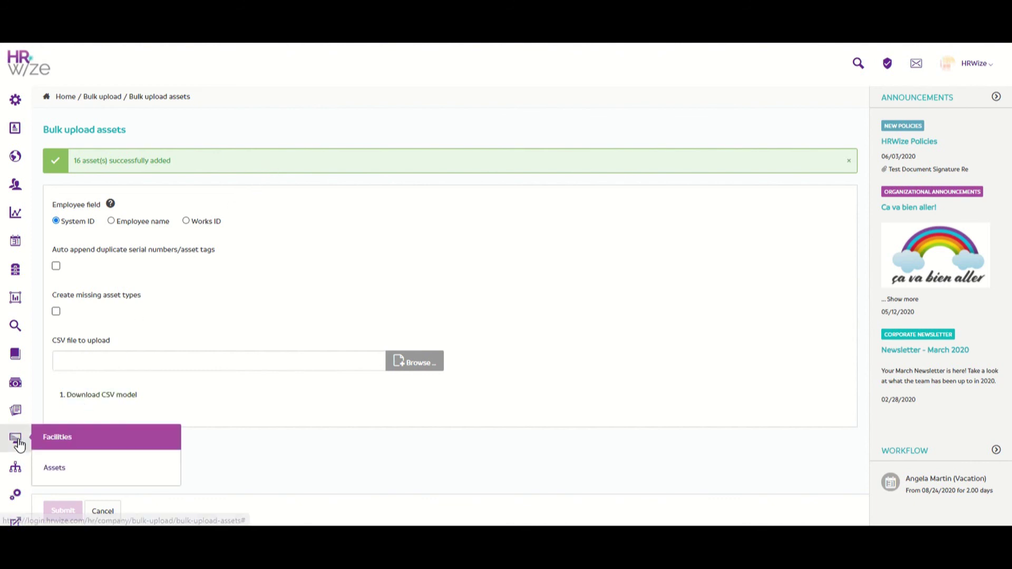
left_click(78, 469)
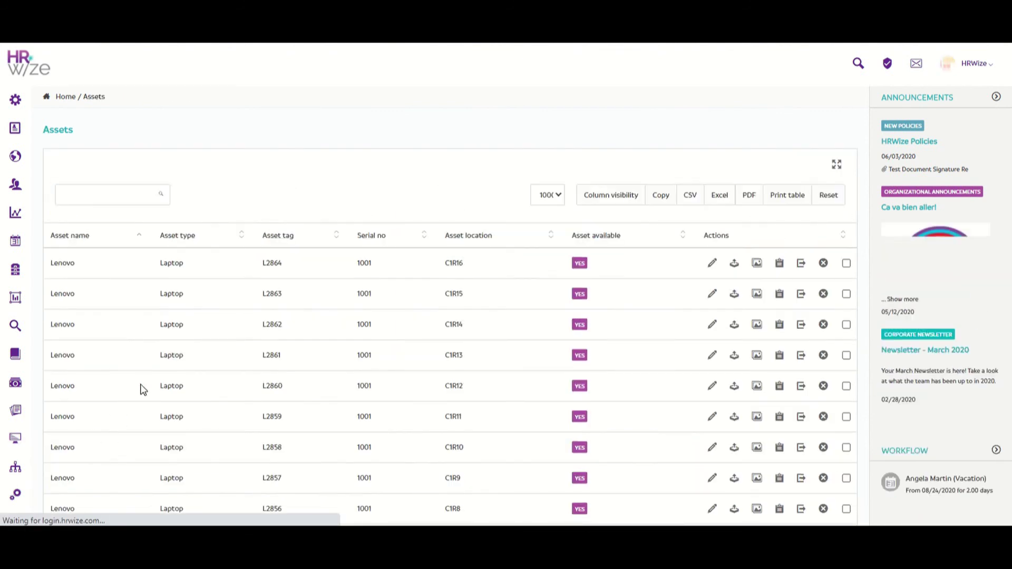